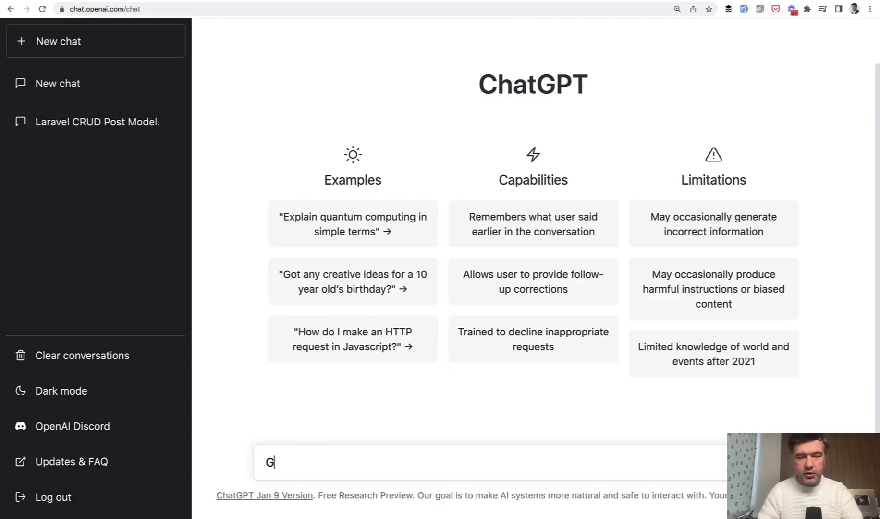
- Send the prompt 'Generate Laravel CRUD for model Post' and wait for the code reply
type("acel ")
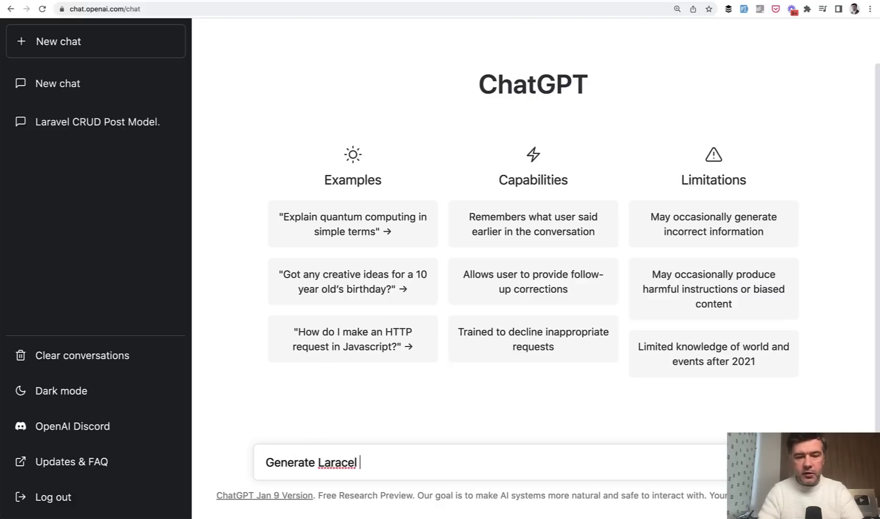
key("BackSpace")
key("BackSpace")
key("BackSpace")
key("BackSpace")
type("vel CRUD for ")
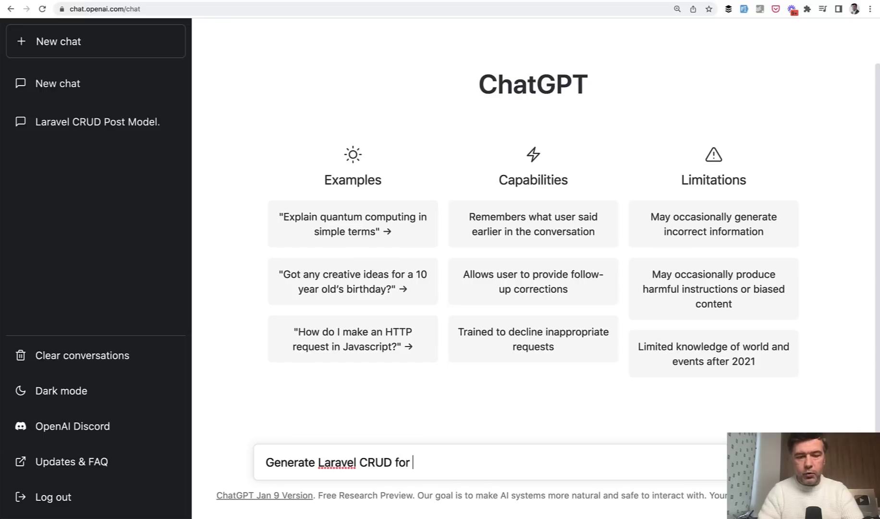
type("model Post")
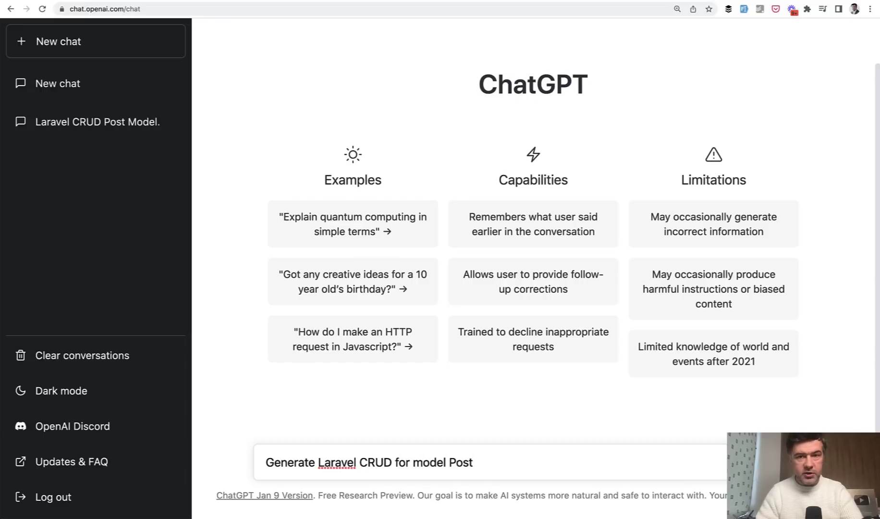
key("Return")
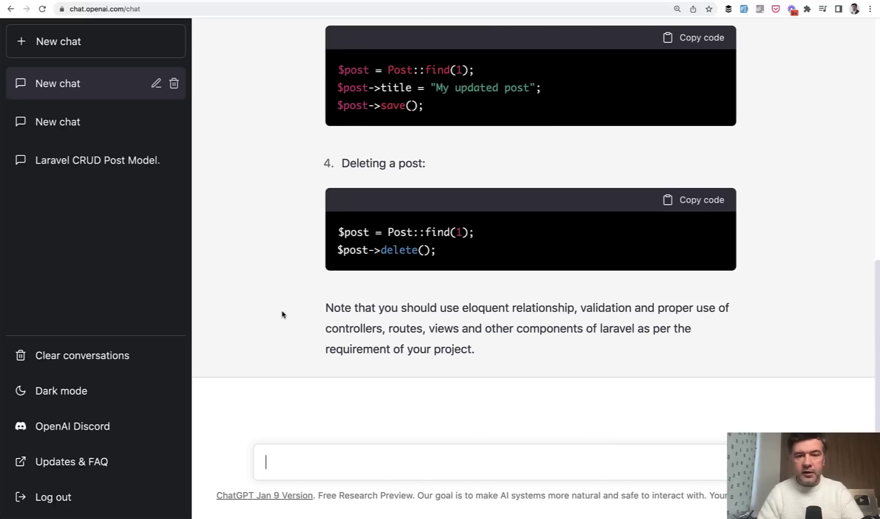
- Send the follow-up 'Now add Controllers and Form Requests for validation.' to get PostController and PostRequest code
scroll(265, 303, "up", 6)
scroll(266, 304, "down", 4)
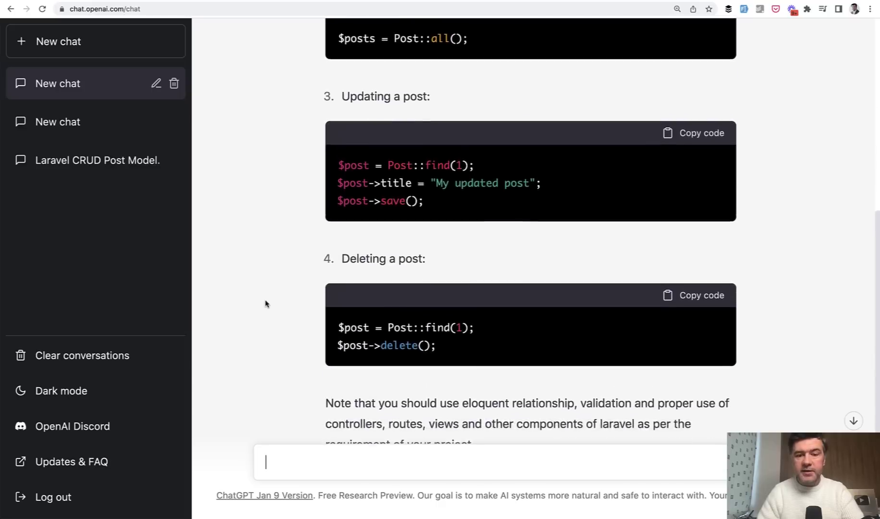
scroll(265, 303, "down", 2)
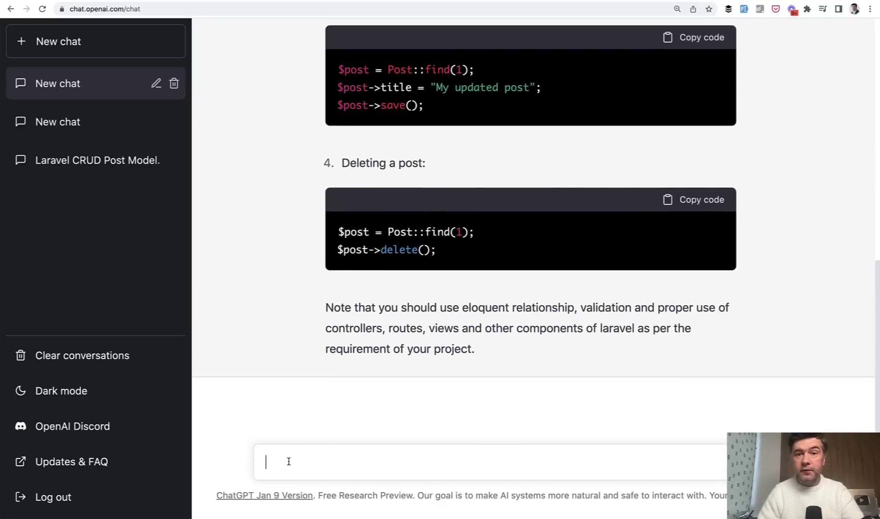
type("No")
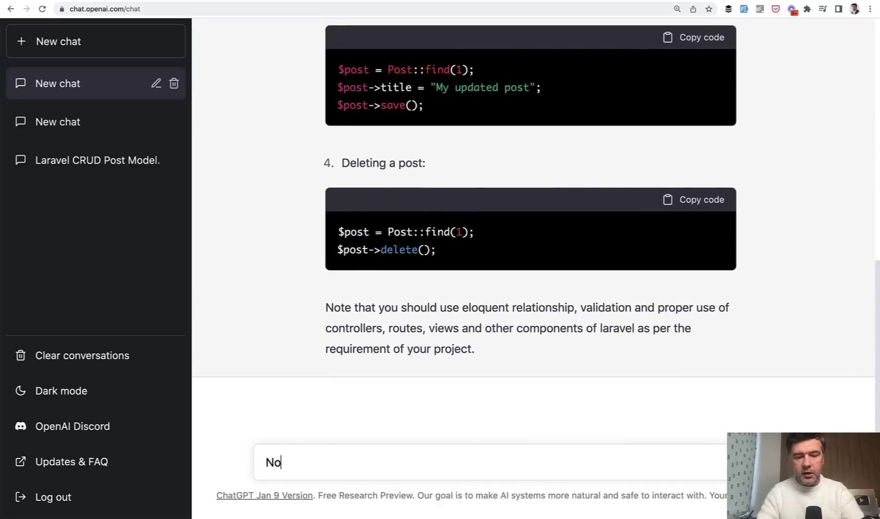
type("w add Contro")
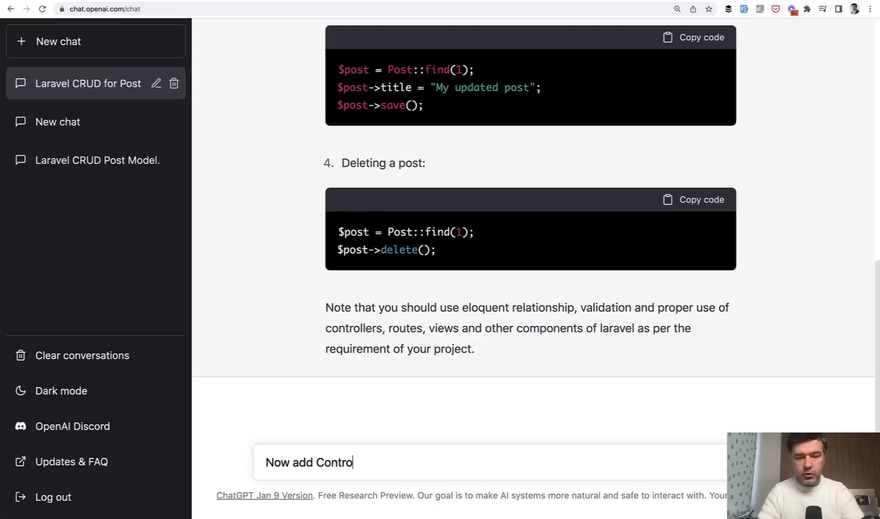
type("llers and Form Requests for validation.")
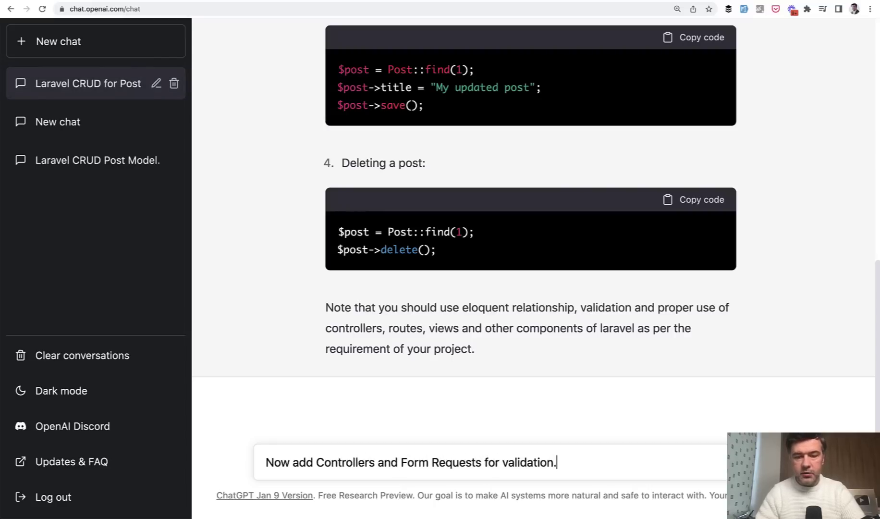
key("Return")
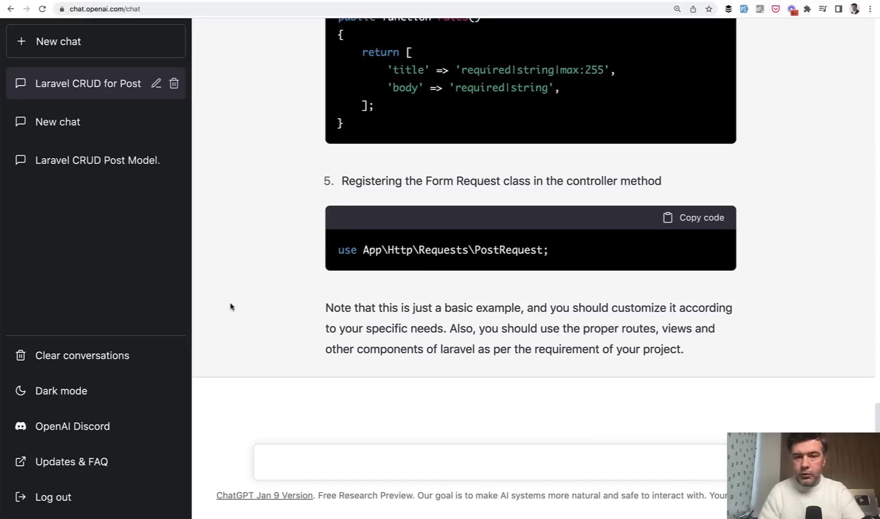
scroll(231, 306, "up", 10)
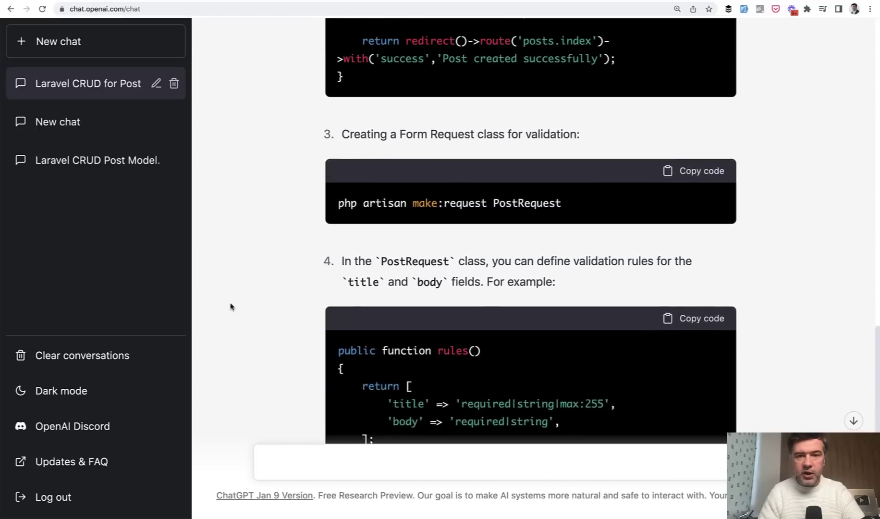
scroll(230, 307, "up", 3)
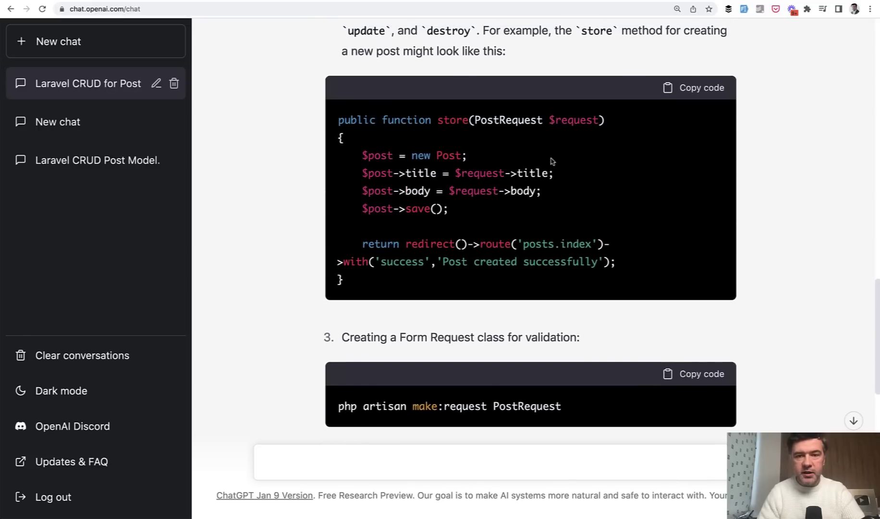
scroll(248, 252, "down", 10)
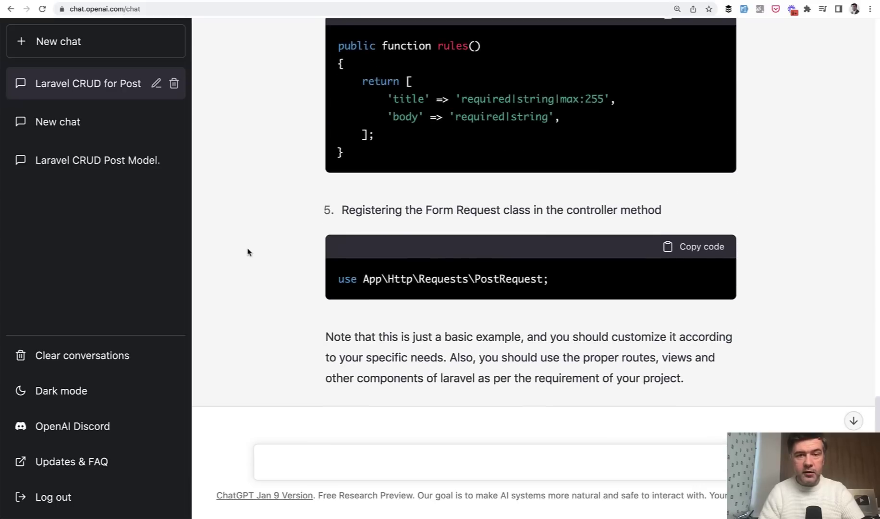
scroll(251, 221, "up", 1)
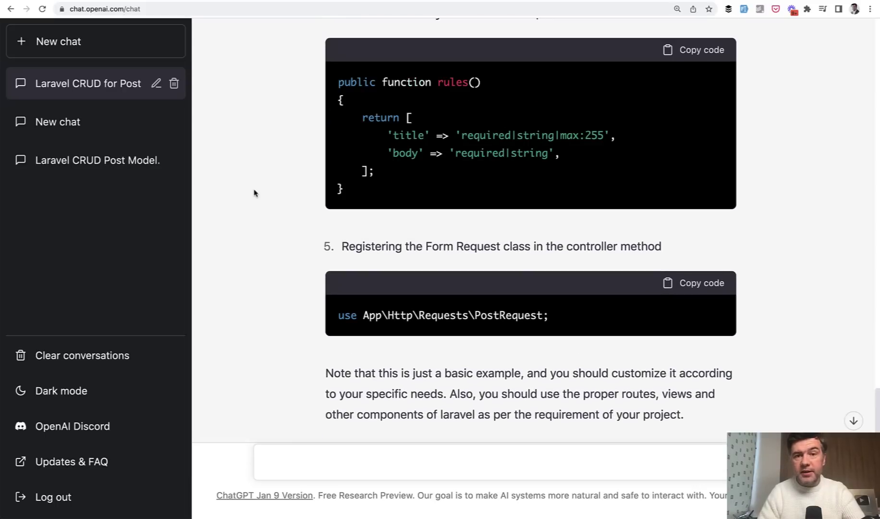
scroll(254, 192, "up", 9)
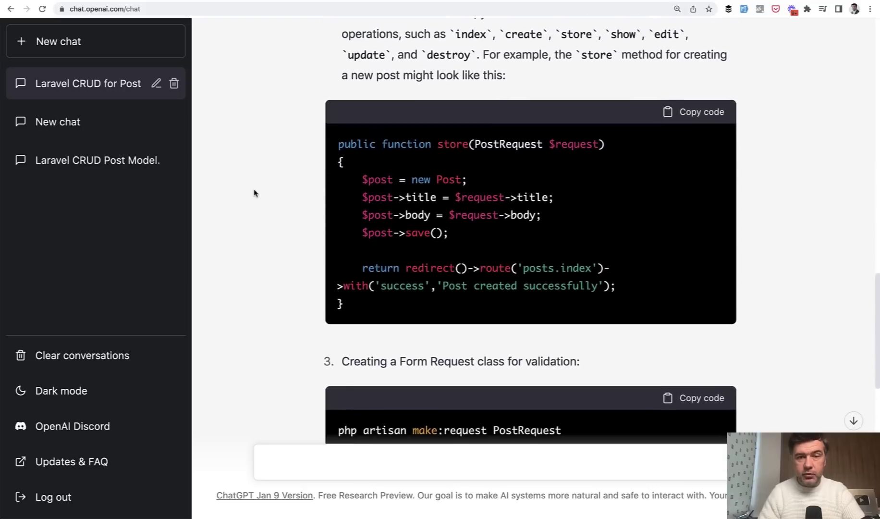
scroll(254, 193, "up", 2)
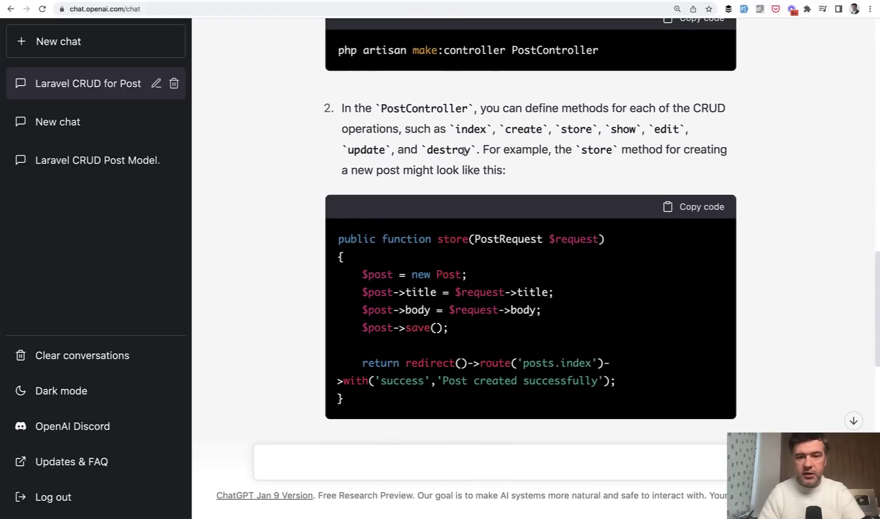
scroll(562, 161, "down", 1)
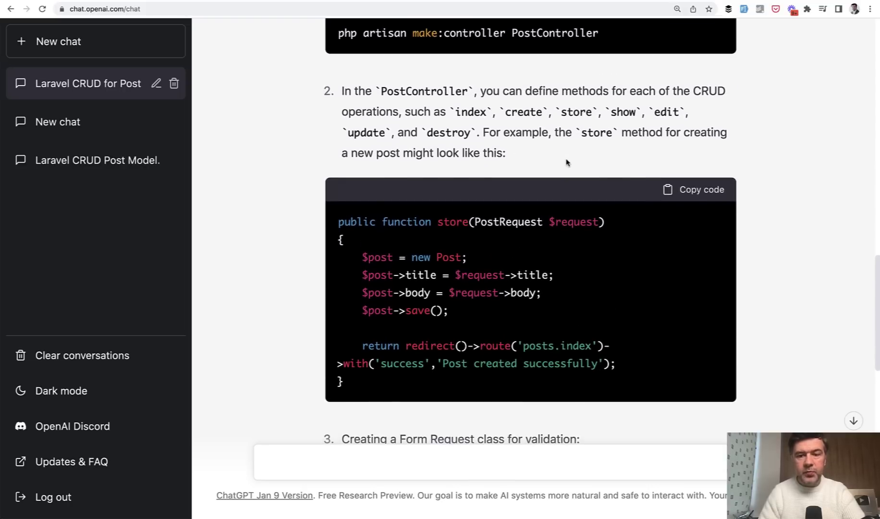
scroll(567, 162, "down", 2)
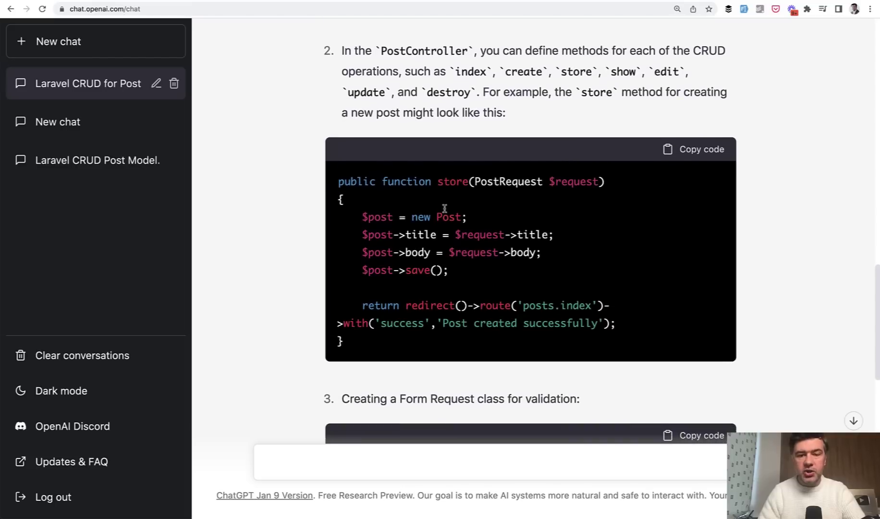
left_click_drag(374, 232, 435, 252)
left_click(435, 253)
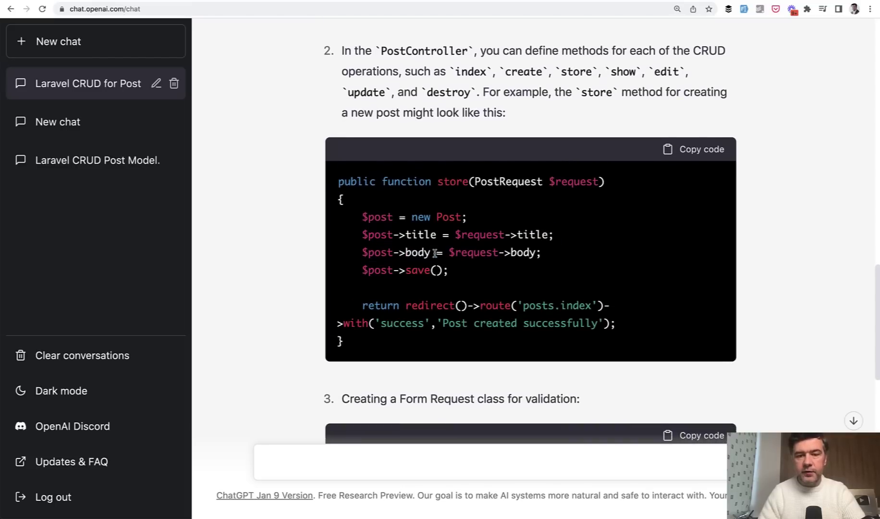
scroll(435, 253, "up", 1)
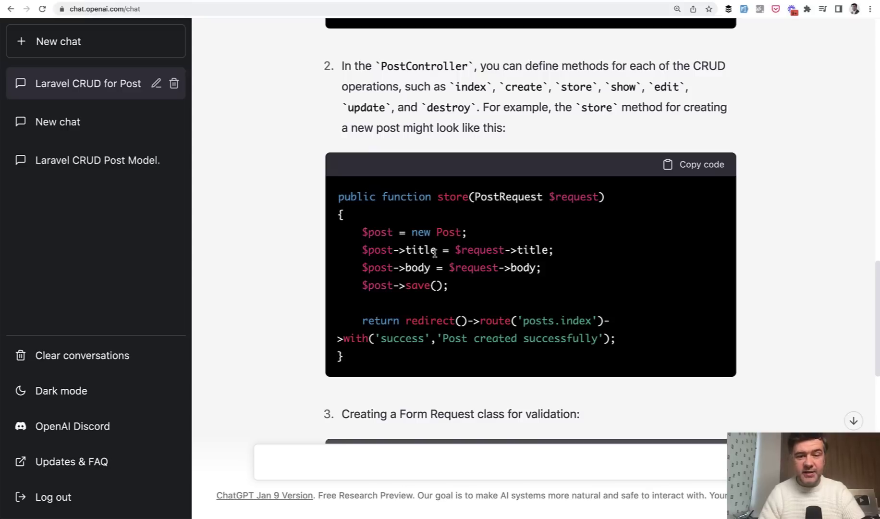
left_click_drag(380, 229, 420, 285)
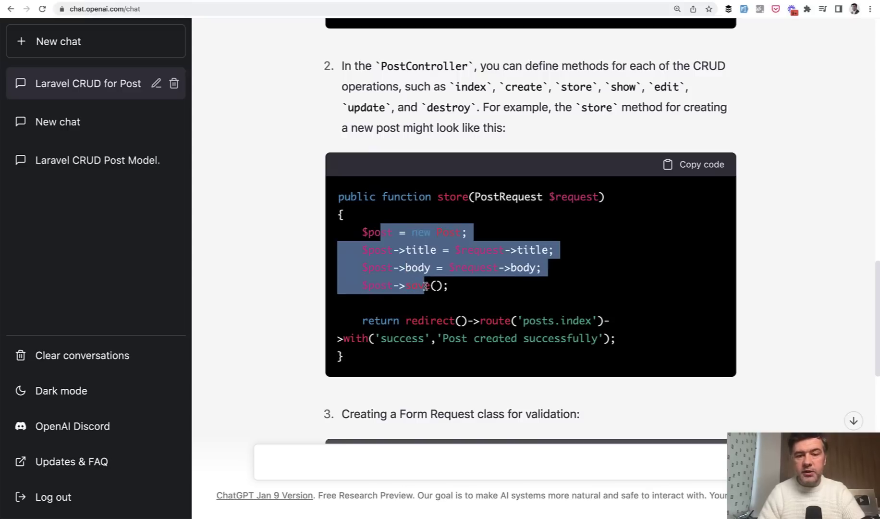
left_click(425, 286)
scroll(425, 286, "down", 2)
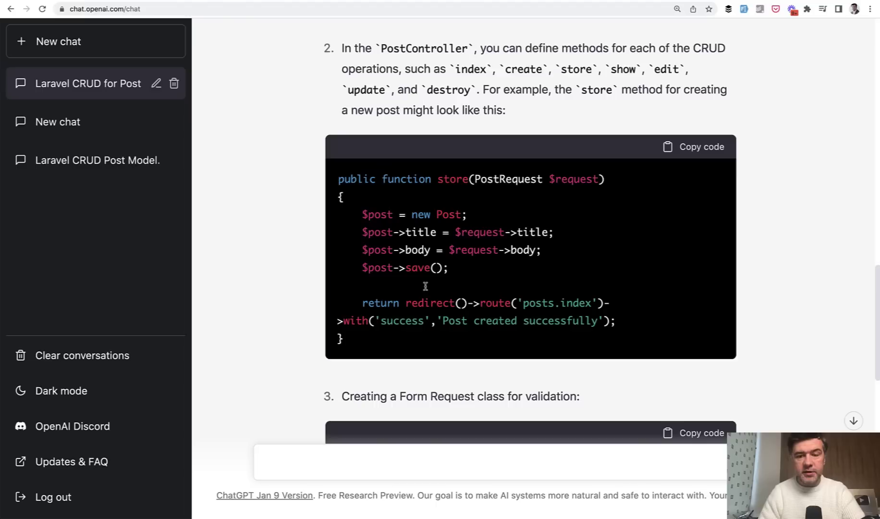
scroll(425, 287, "up", 1)
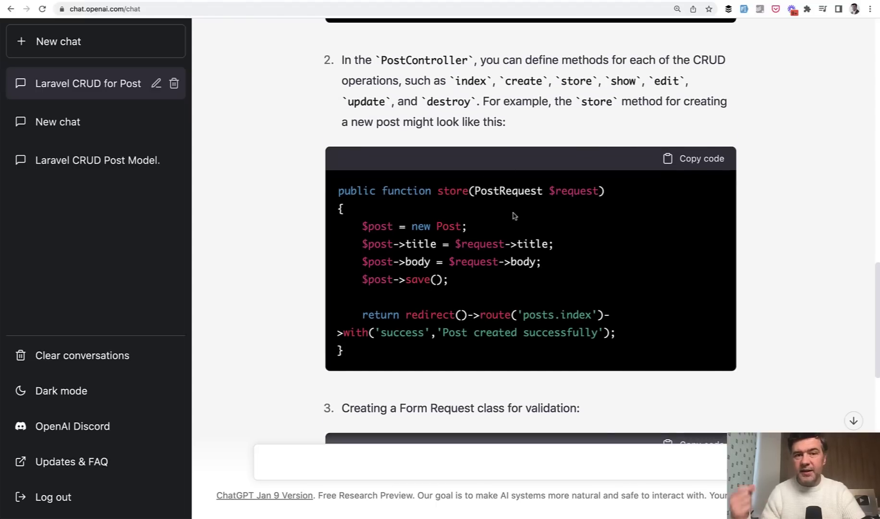
scroll(514, 216, "up", 6)
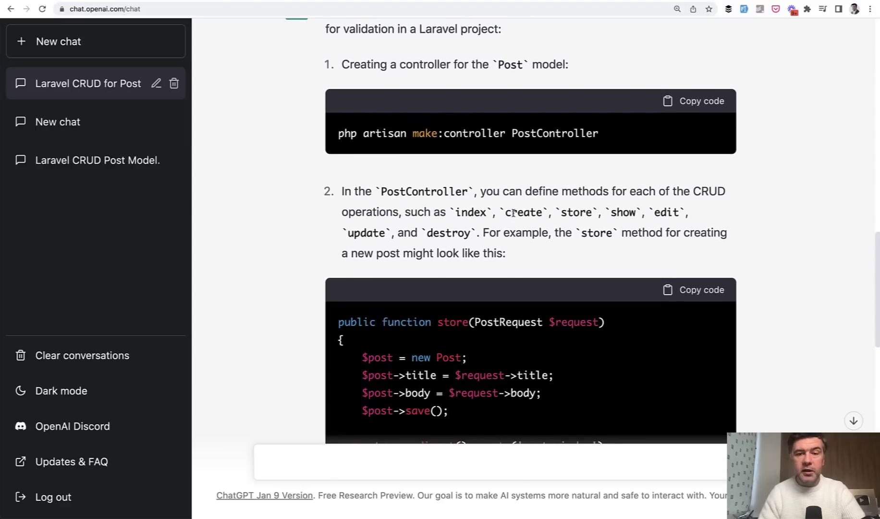
scroll(514, 213, "down", 1)
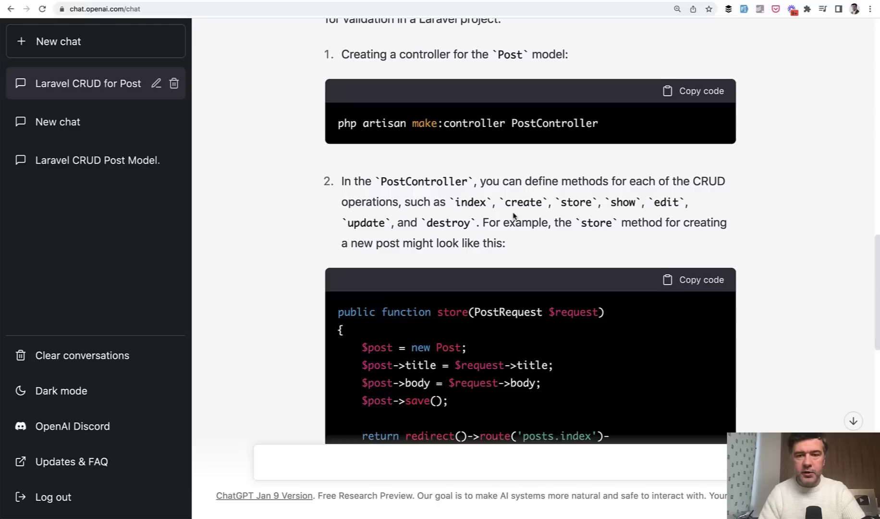
scroll(514, 215, "down", 5)
scroll(514, 215, "down", 8)
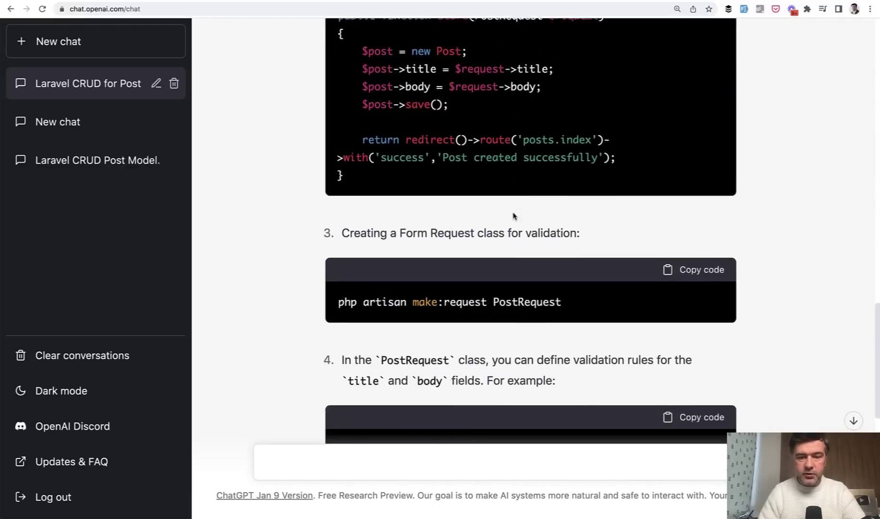
scroll(514, 215, "down", 3)
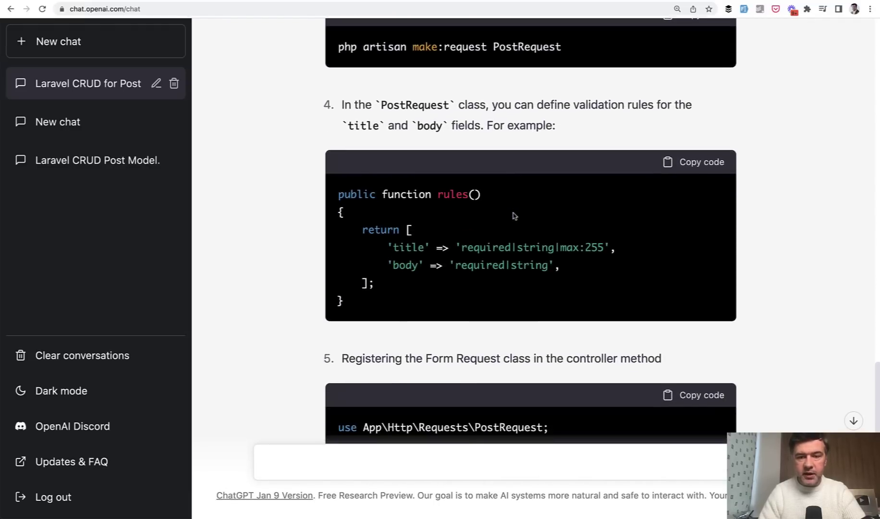
scroll(514, 215, "down", 1)
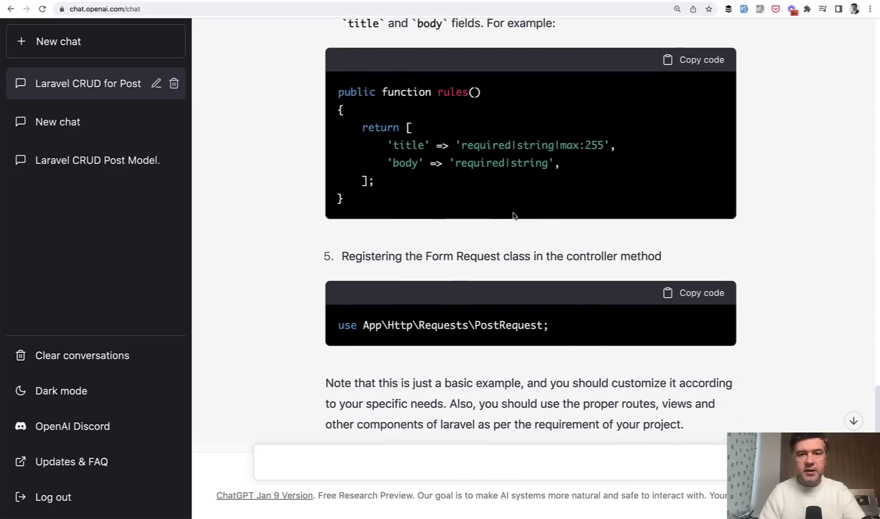